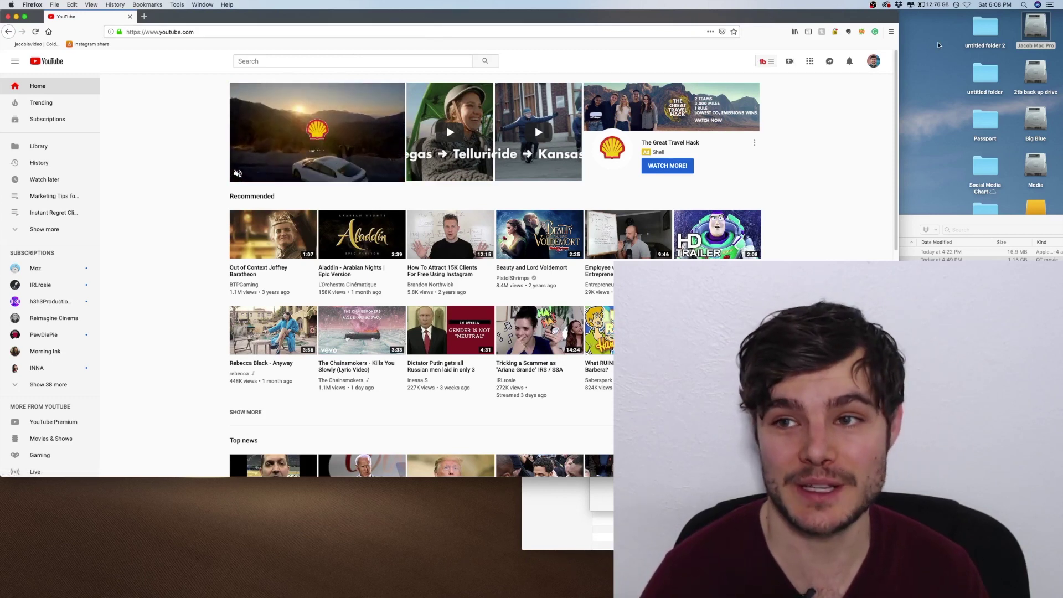
Open the channel's Advanced settings in Creator Studio from the account menu.
{"action": "left_click", "coordinate": [873, 61]}
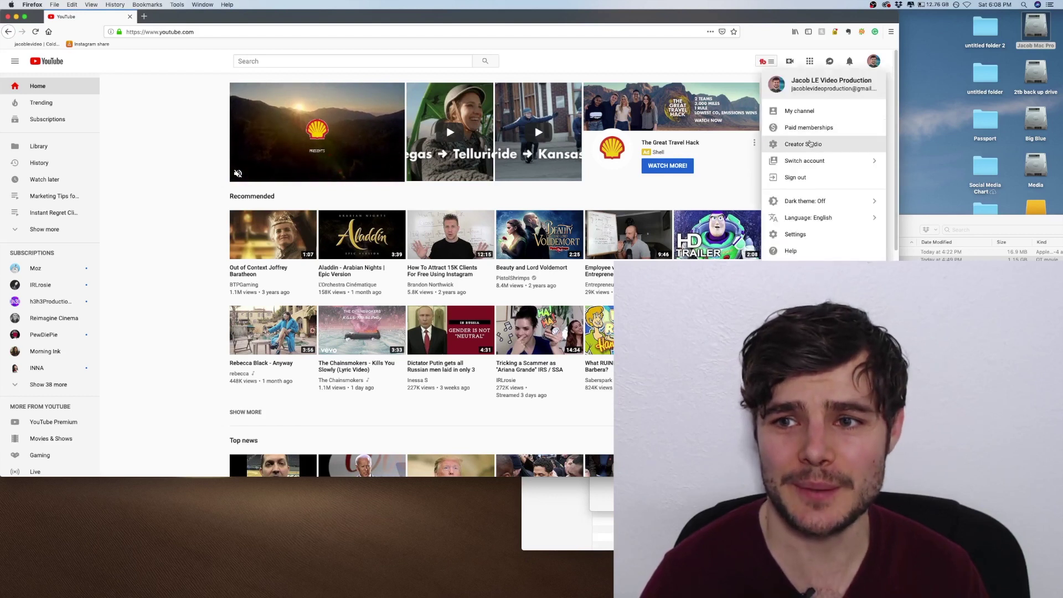
{"action": "left_click", "coordinate": [810, 143]}
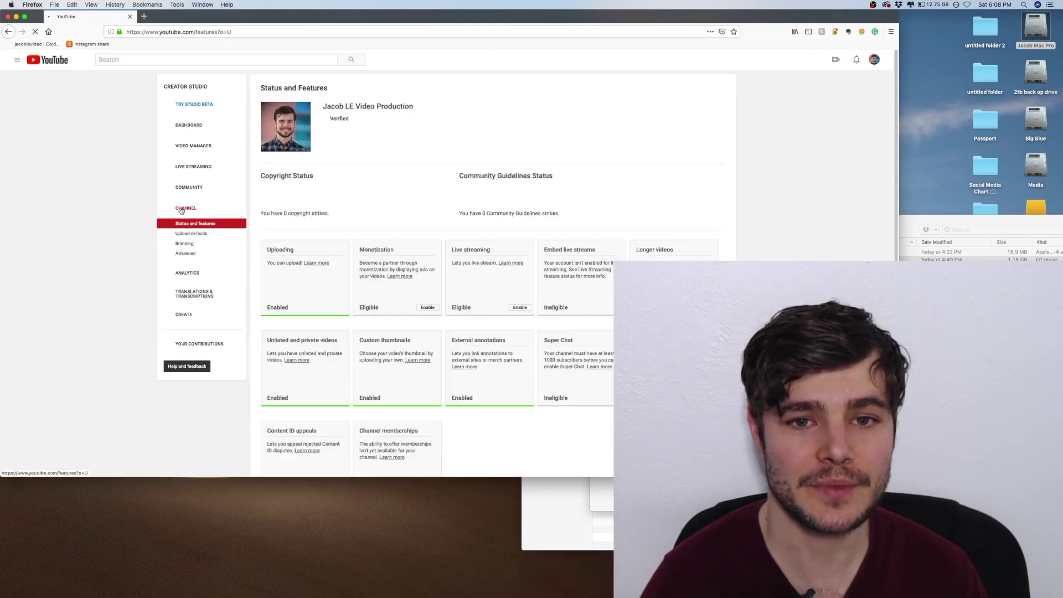
{"action": "left_click", "coordinate": [187, 254]}
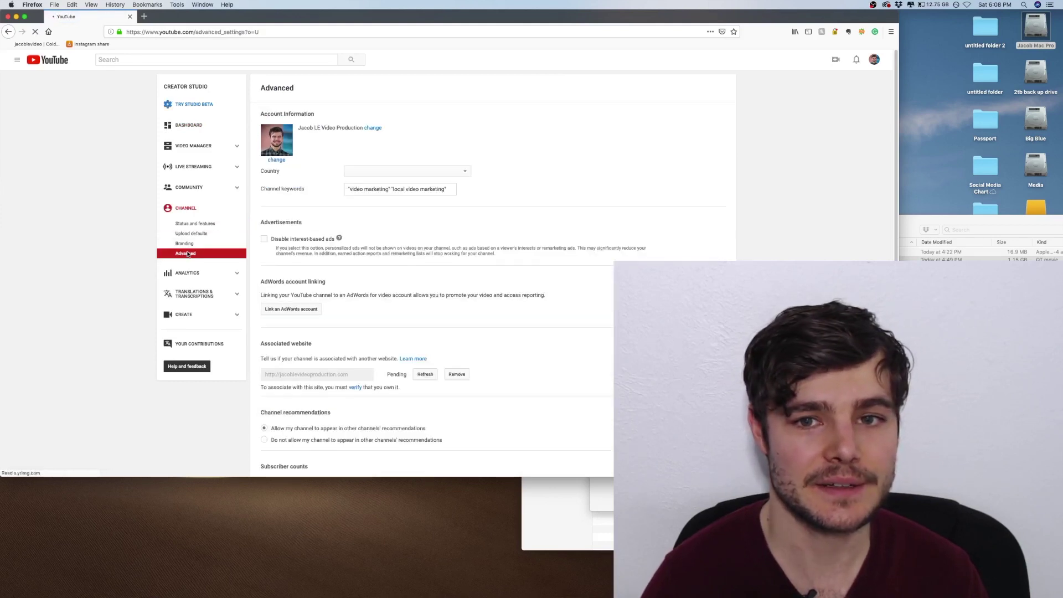
Remove the pending associated website and add the creator's site URL again.
{"action": "scroll", "coordinate": [885, 105], "scroll_direction": "down", "scroll_amount": 5}
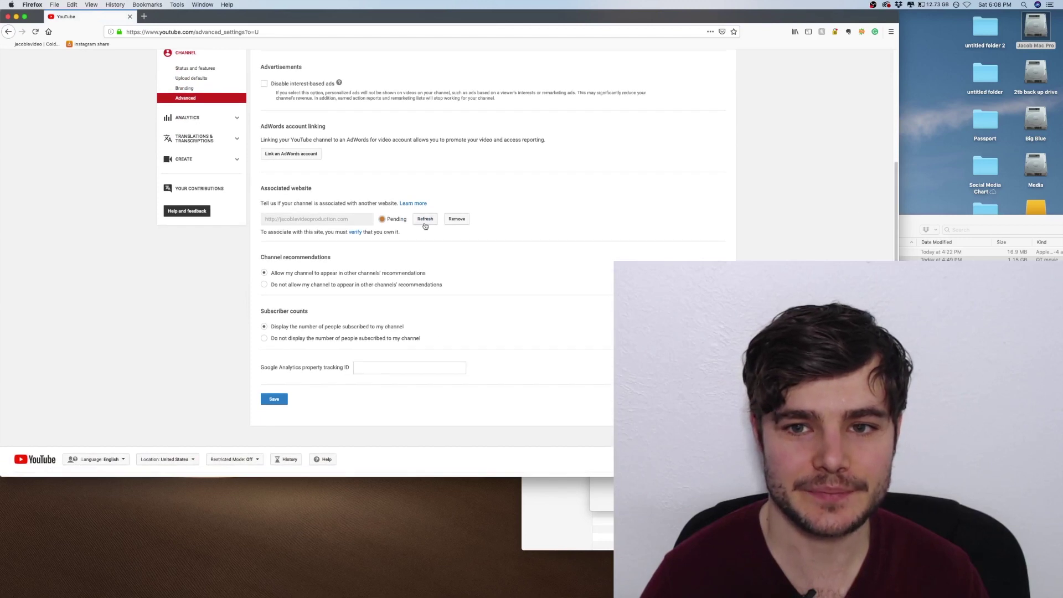
{"action": "left_click", "coordinate": [460, 220]}
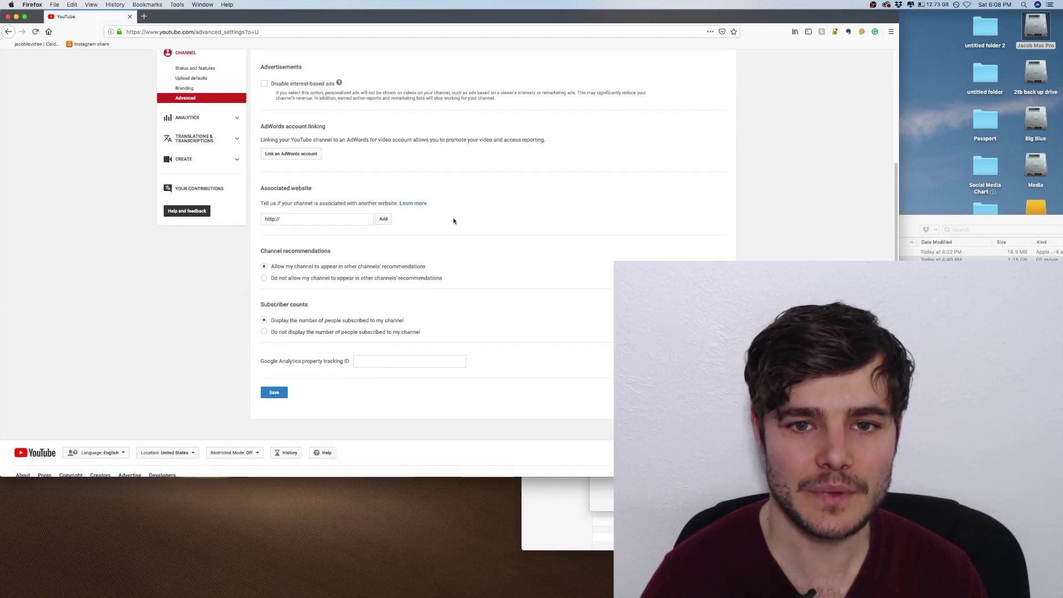
{"action": "left_click", "coordinate": [304, 217]}
{"action": "type", "text": "jacobl"}
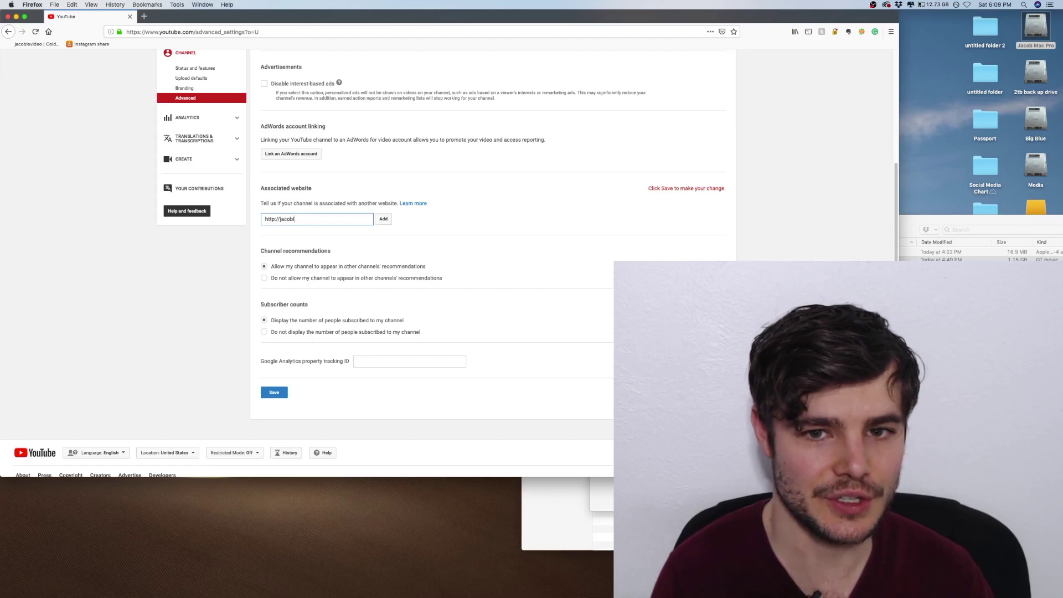
{"action": "type", "text": "evideopro"}
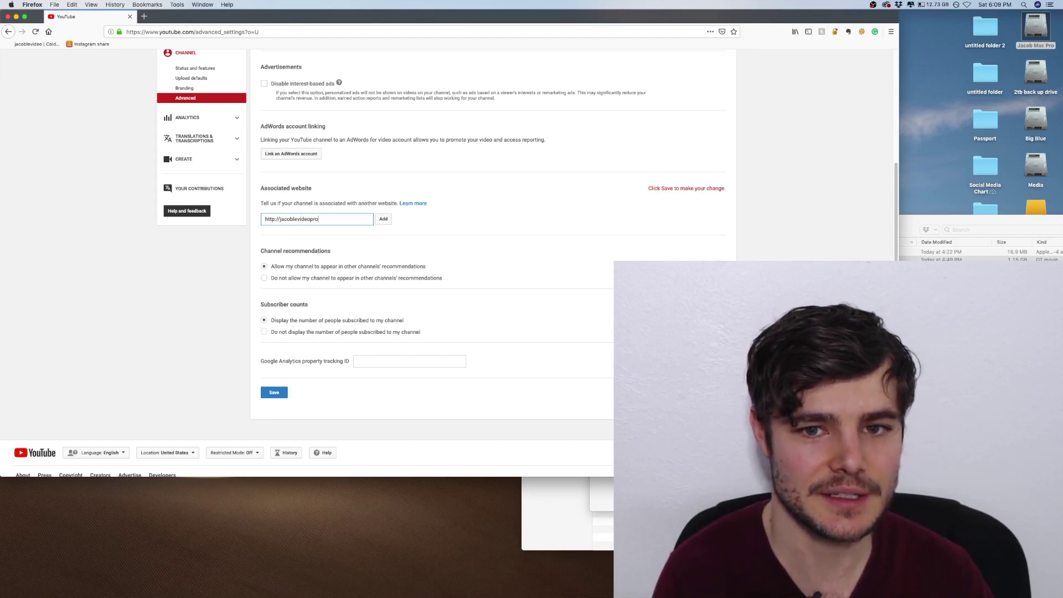
{"action": "type", "text": "duction.com"}
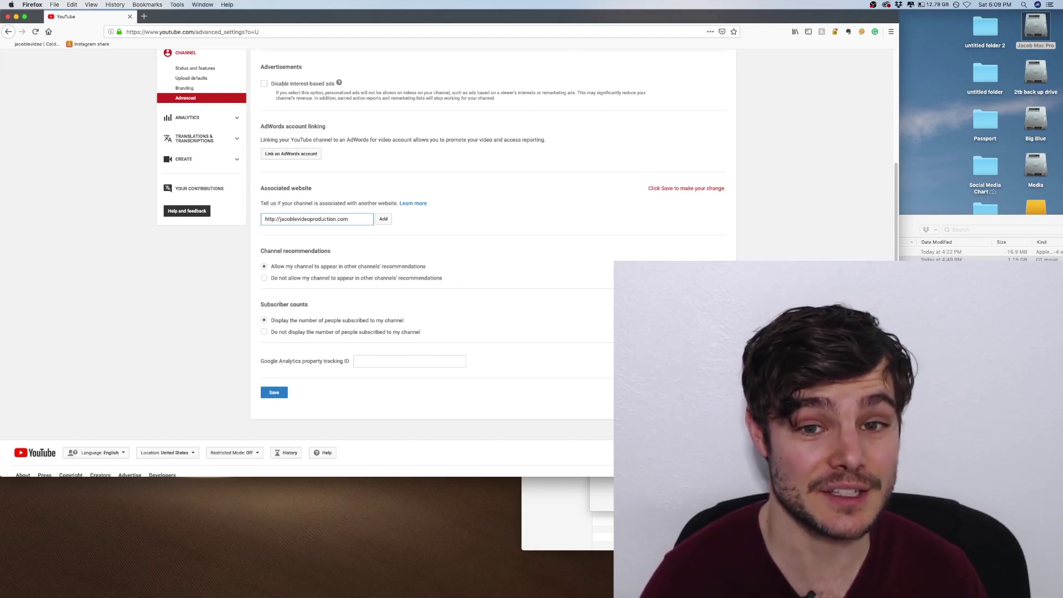
{"action": "left_click", "coordinate": [378, 220]}
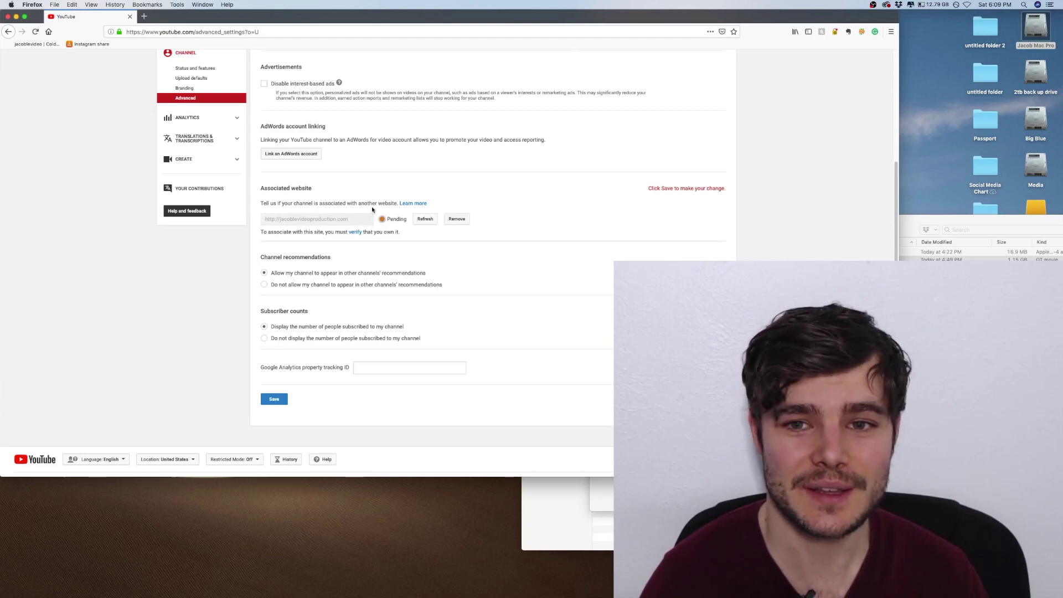
Open the site verification page and choose the HTML file upload method.
{"action": "left_click", "coordinate": [358, 233]}
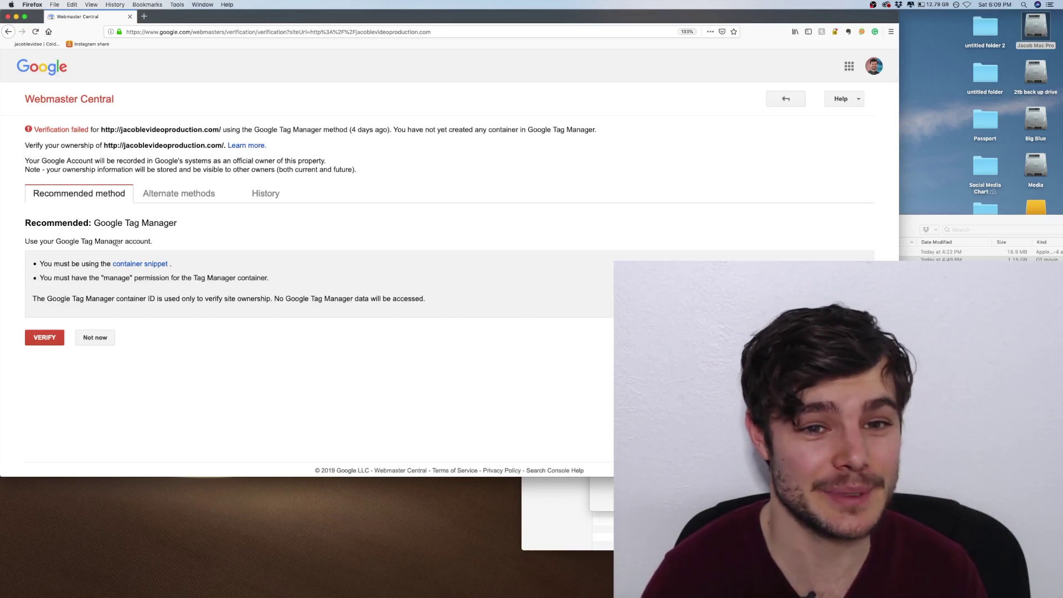
{"action": "left_click", "coordinate": [204, 195]}
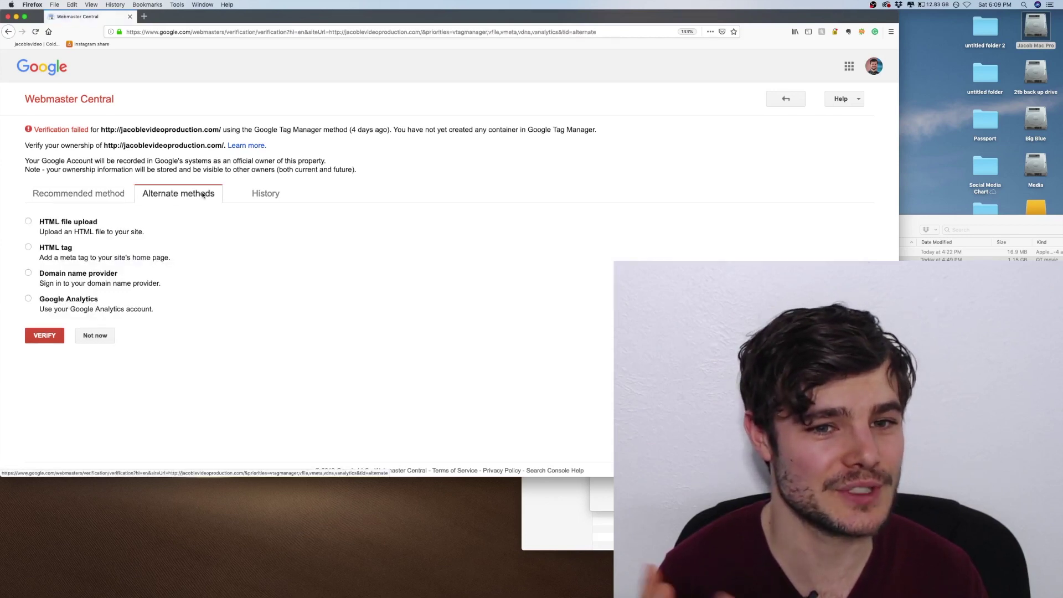
{"action": "left_click", "coordinate": [28, 221]}
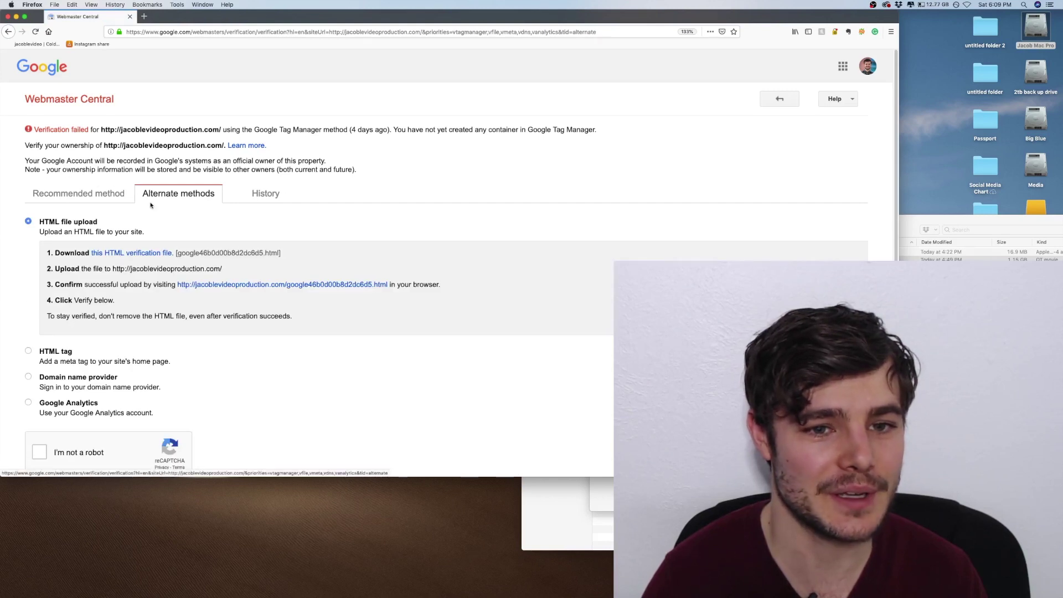
Pass the I'm not a robot check and download the HTML verification file.
{"action": "scroll", "coordinate": [135, 201], "scroll_direction": "down", "scroll_amount": 2}
{"action": "left_click", "coordinate": [39, 413]}
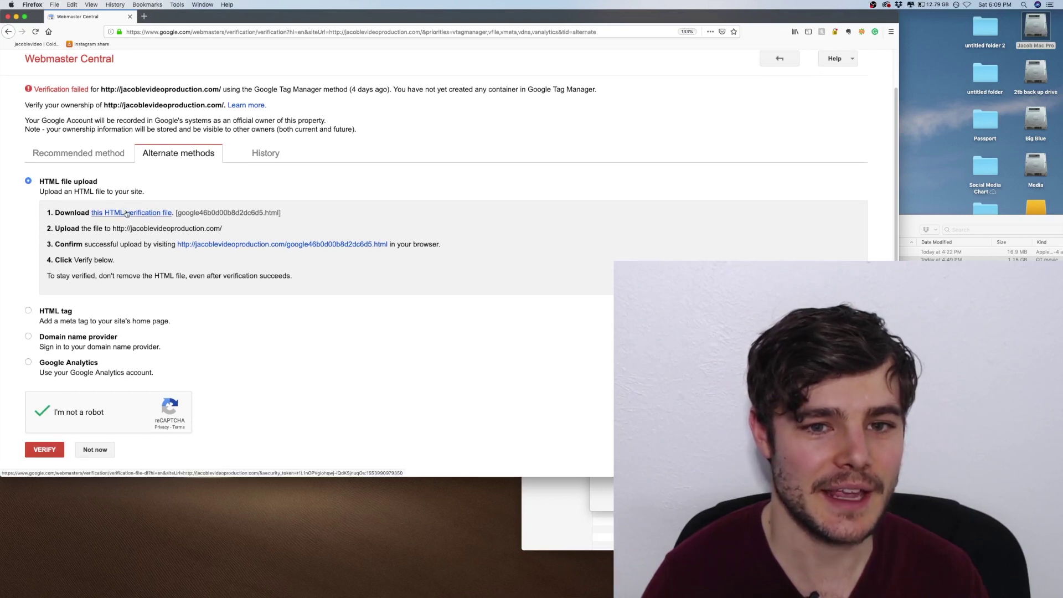
{"action": "left_click", "coordinate": [126, 213]}
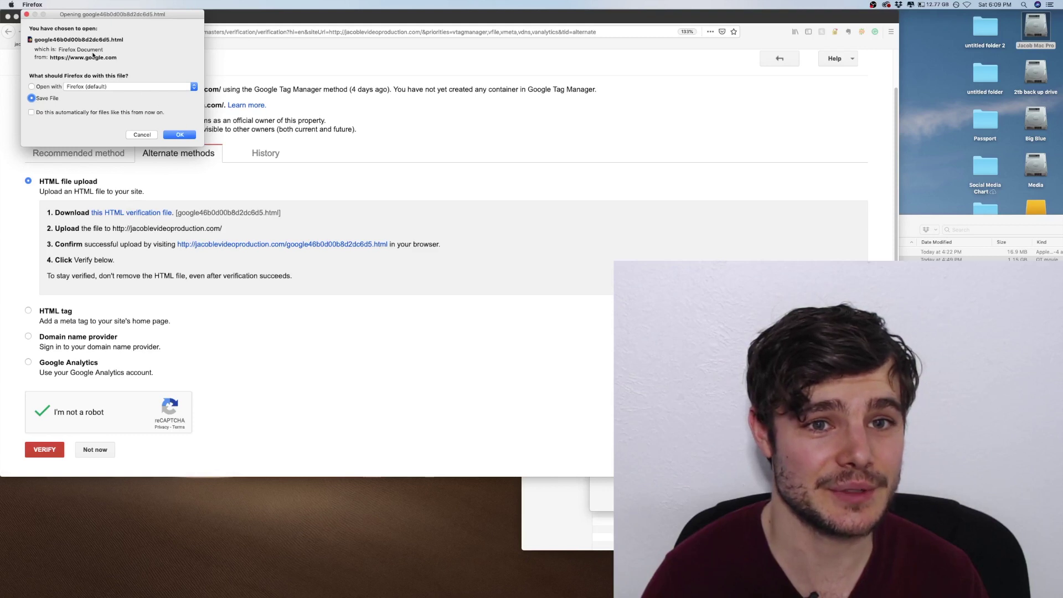
{"action": "key", "text": "Return"}
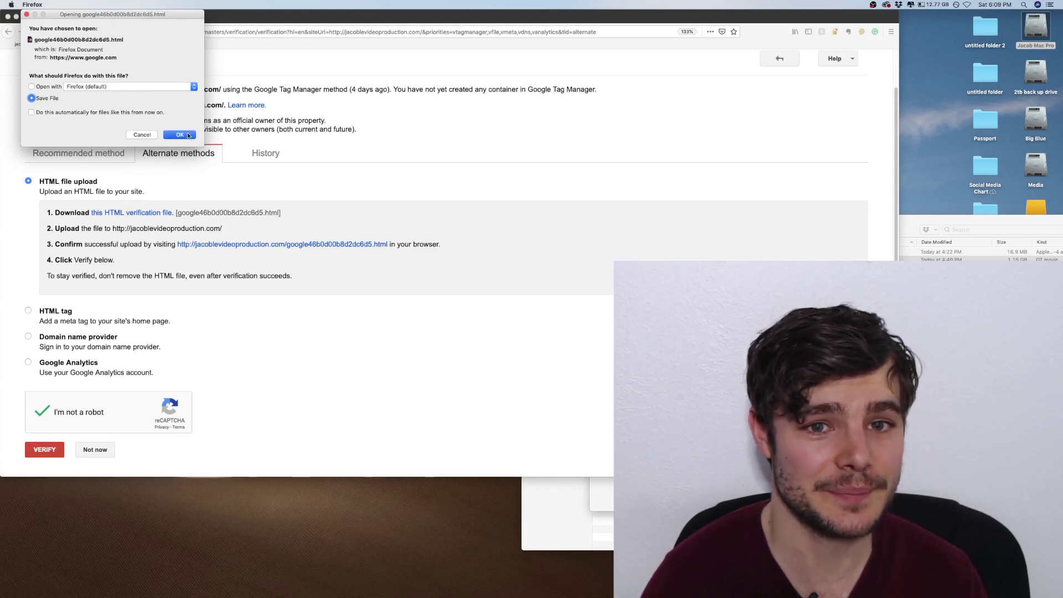
{"action": "mouse_move", "coordinate": [58, 594]}
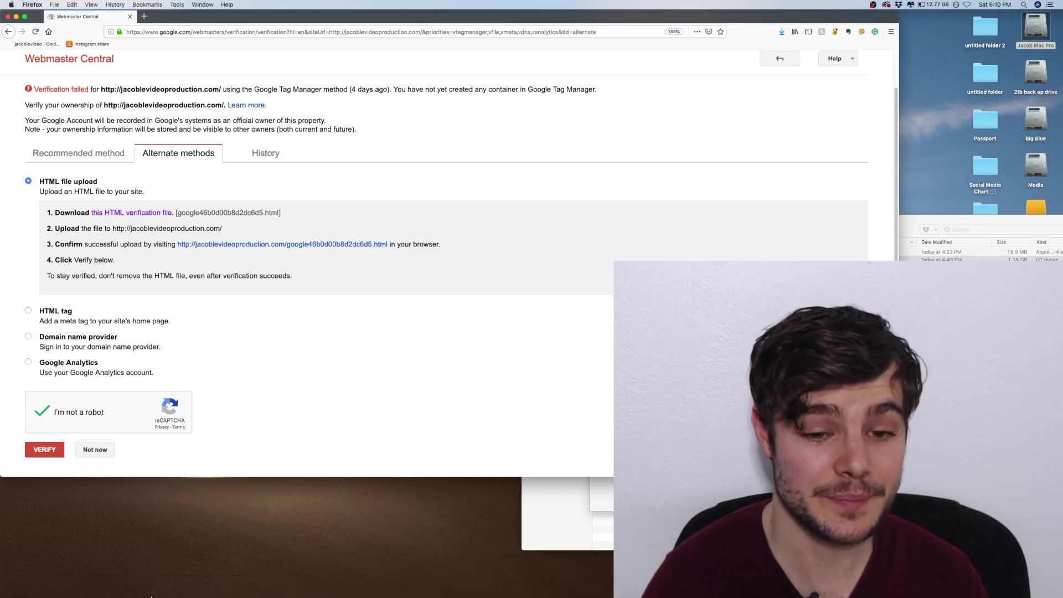
Bring cPanel forward and open the public_html folder in File Manager.
{"action": "left_click", "coordinate": [145, 589]}
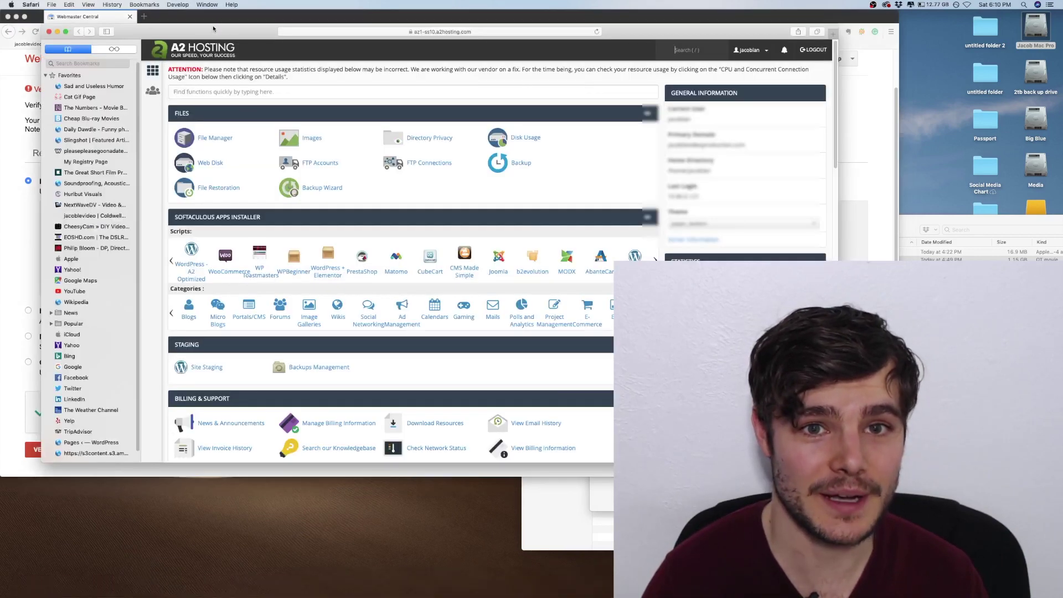
{"action": "left_click_drag", "start_coordinate": [213, 29], "coordinate": [194, 26]}
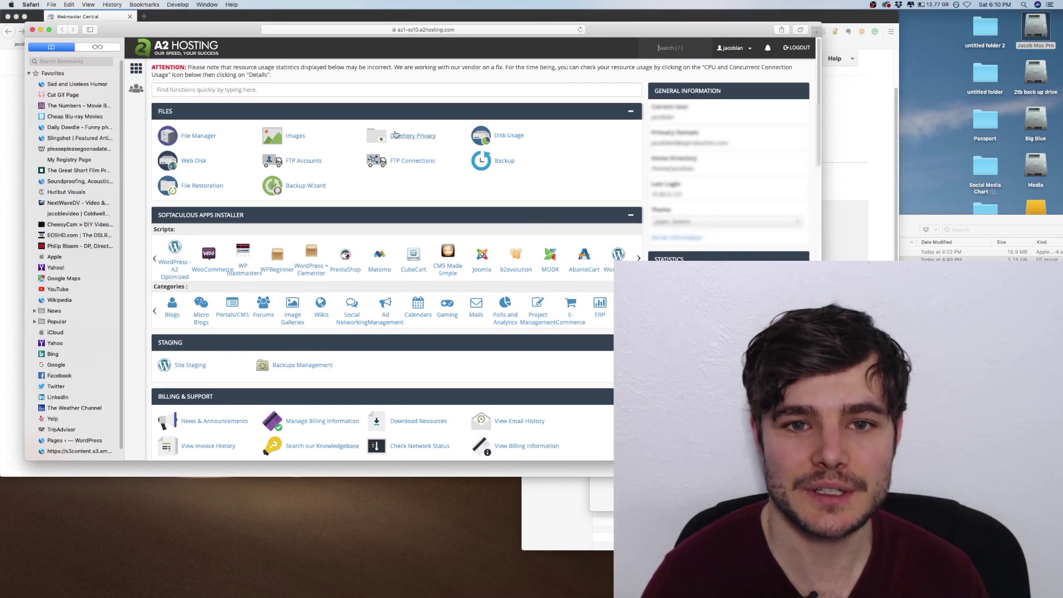
{"action": "left_click", "coordinate": [207, 135]}
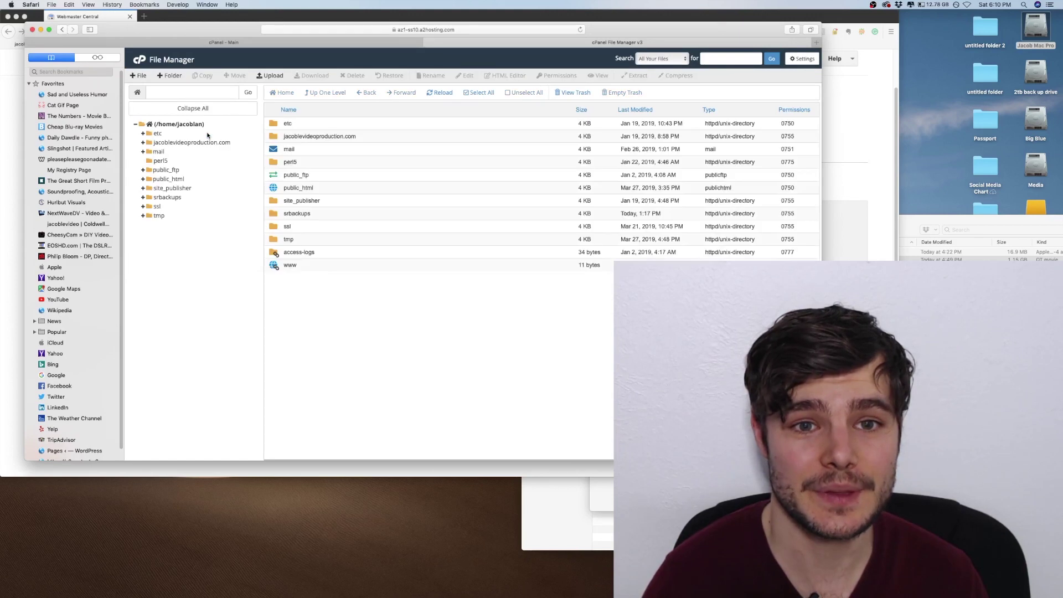
{"action": "left_click", "coordinate": [163, 180]}
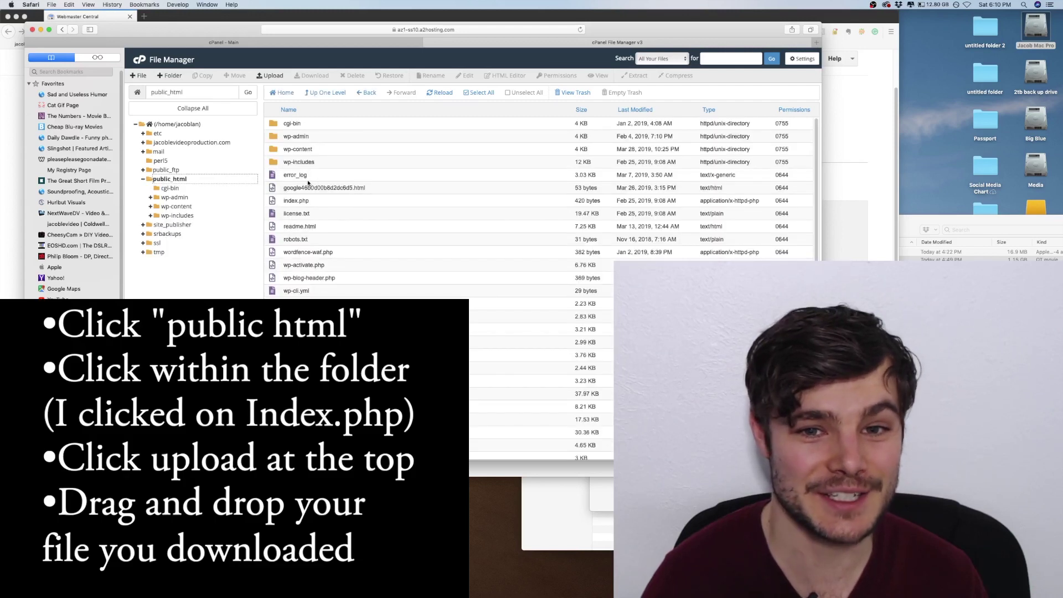
Open the File Upload page for the public_html folder.
{"action": "left_click", "coordinate": [291, 200]}
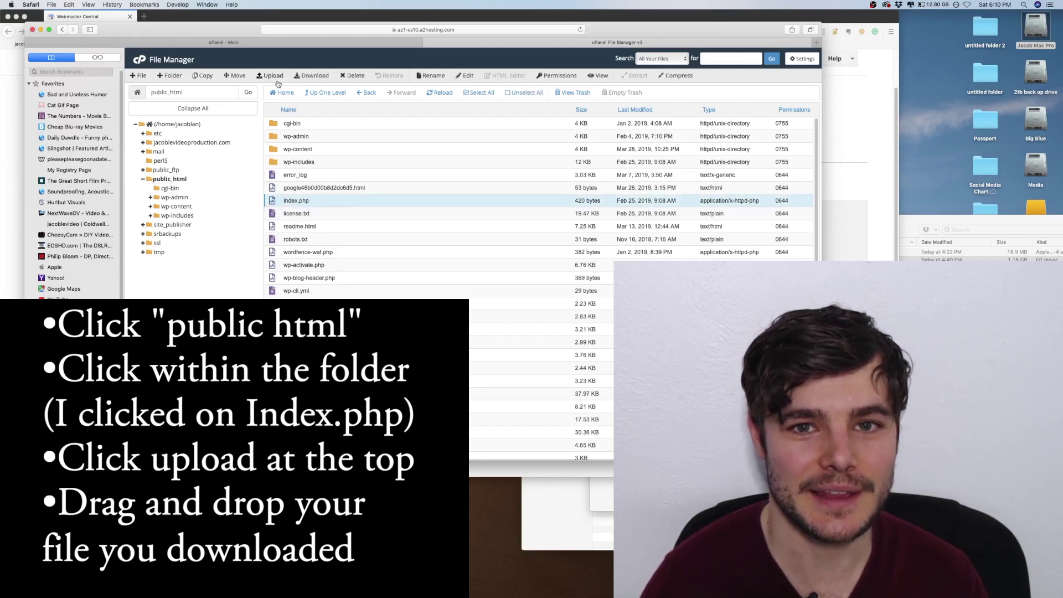
{"action": "left_click", "coordinate": [273, 76]}
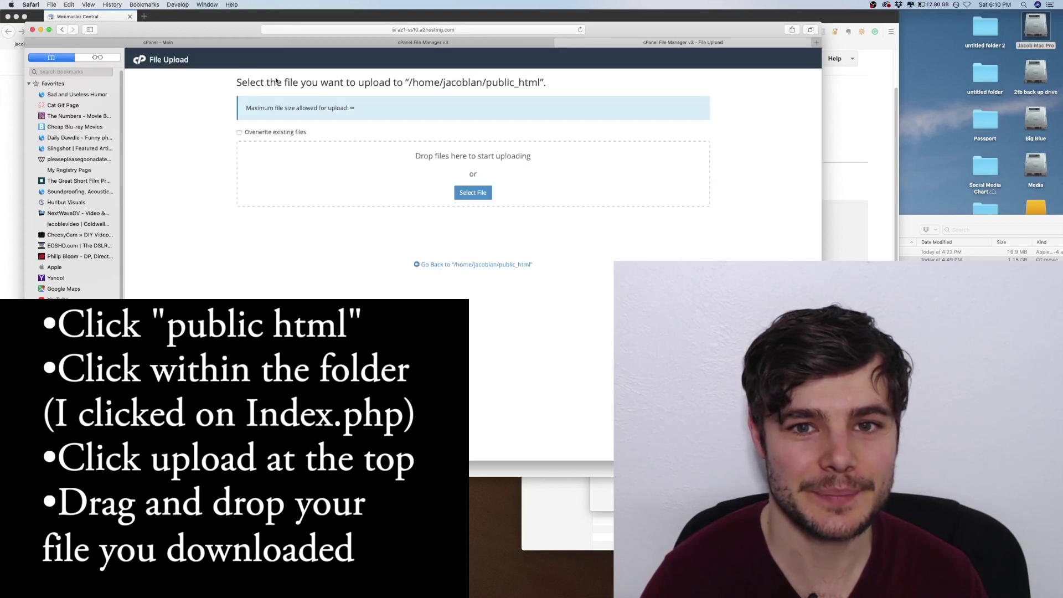
{"action": "mouse_move", "coordinate": [539, 595]}
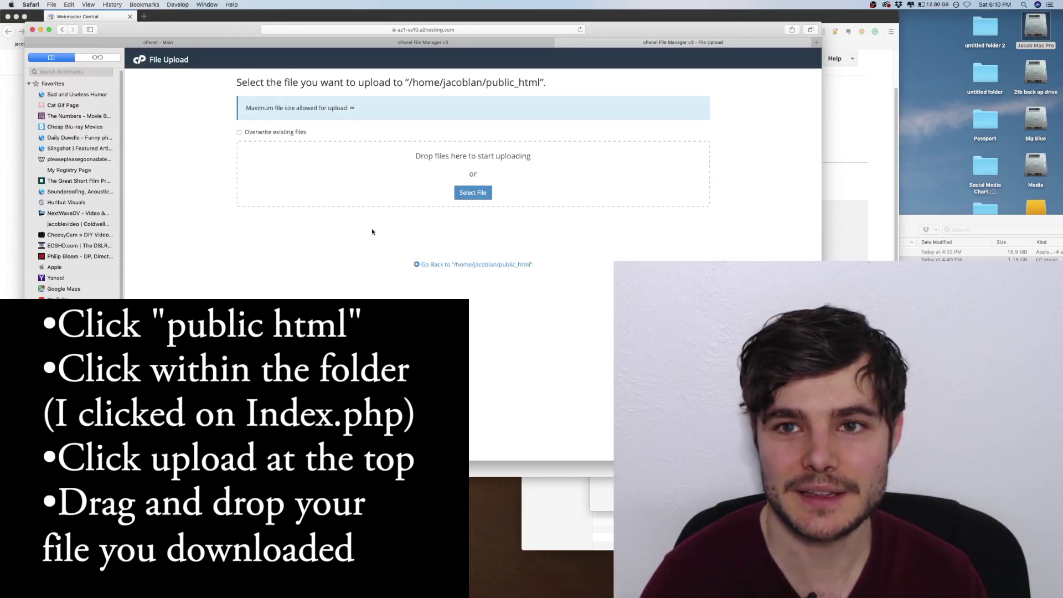
Reveal the downloaded verification file in Finder from Firefox's Downloads list.
{"action": "left_click", "coordinate": [13, 95]}
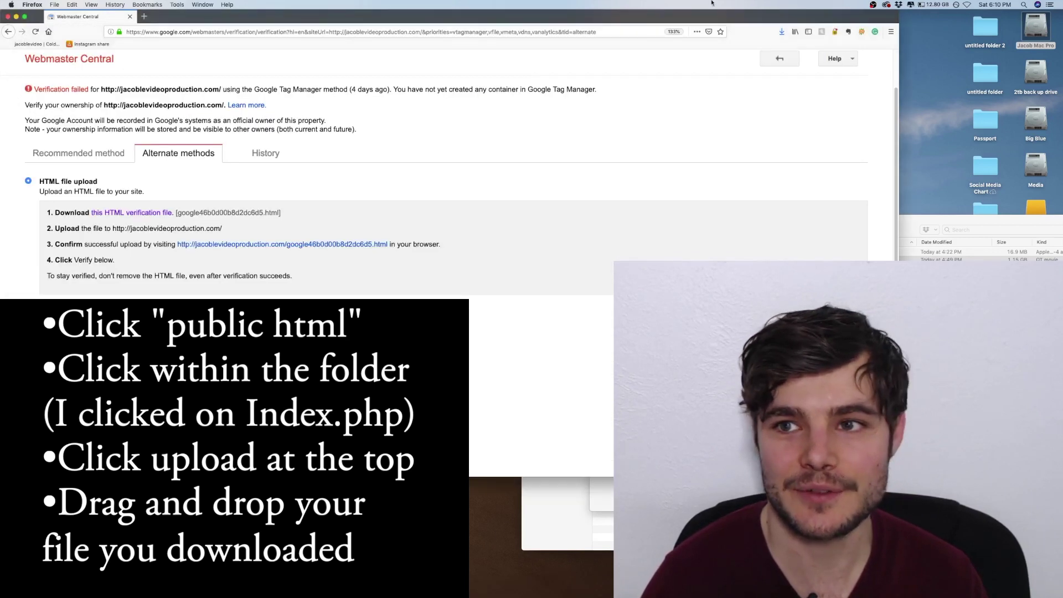
{"action": "left_click", "coordinate": [781, 32]}
{"action": "left_click", "coordinate": [780, 54]}
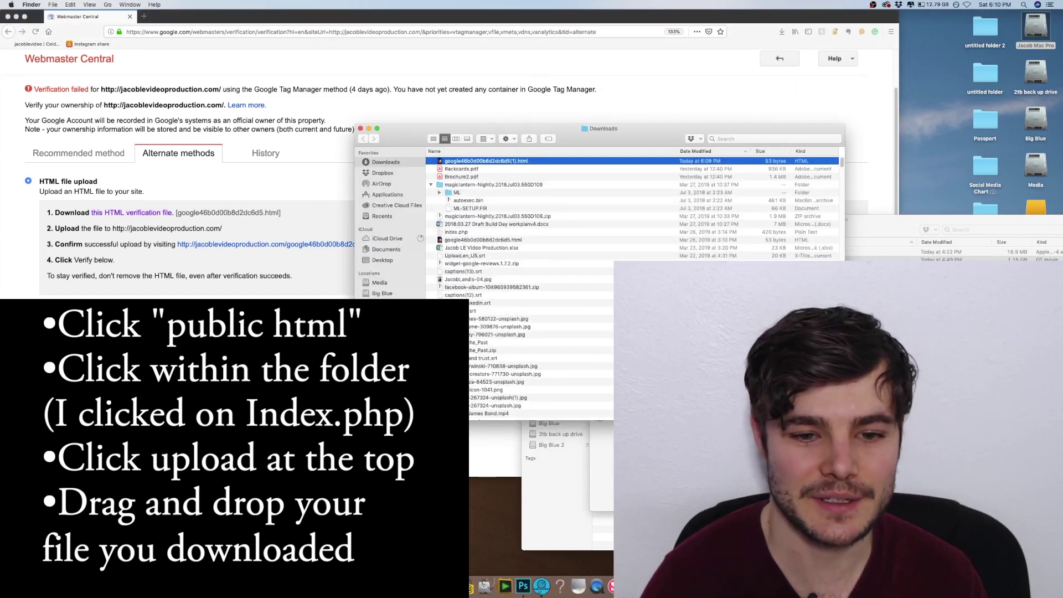
Drag the verification file from Downloads onto cPanel's upload area, then return to Webmaster Central.
{"action": "key", "text": "super+Tab"}
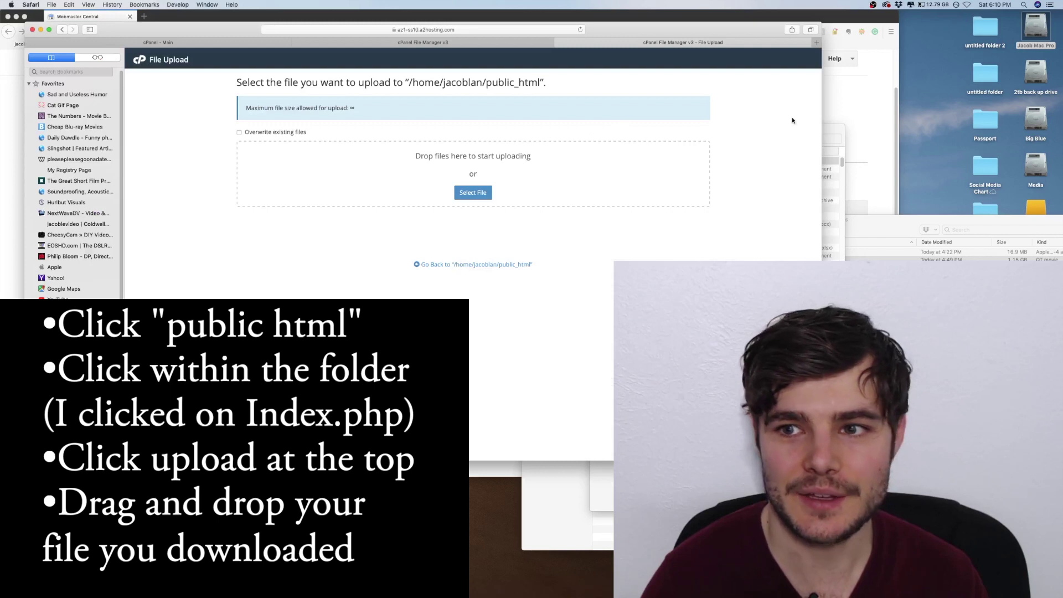
{"action": "left_click", "coordinate": [827, 127]}
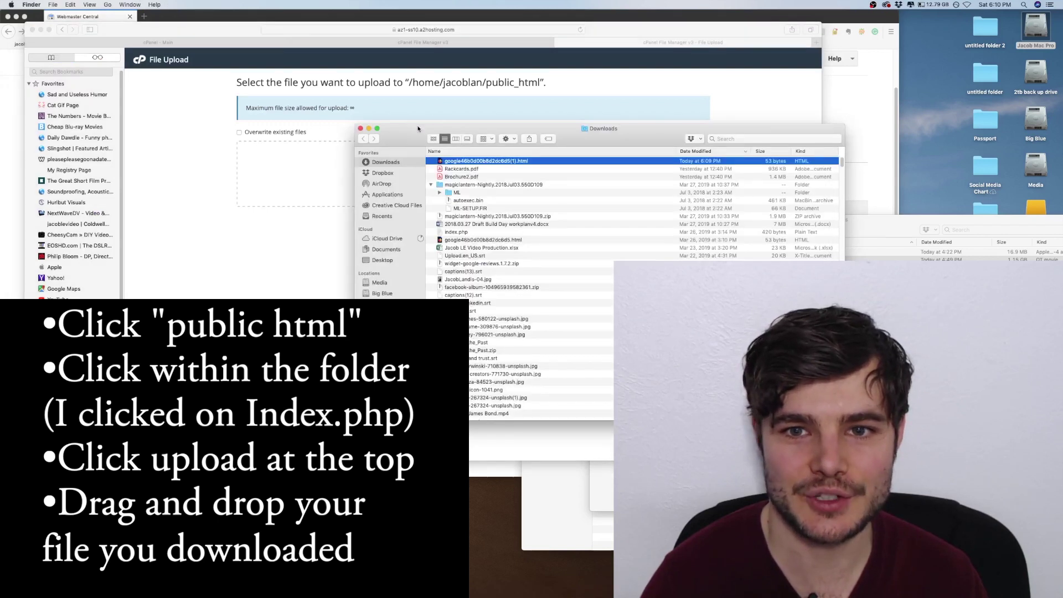
{"action": "left_click_drag", "start_coordinate": [417, 128], "coordinate": [460, 153]}
{"action": "left_click_drag", "start_coordinate": [526, 186], "coordinate": [302, 148]}
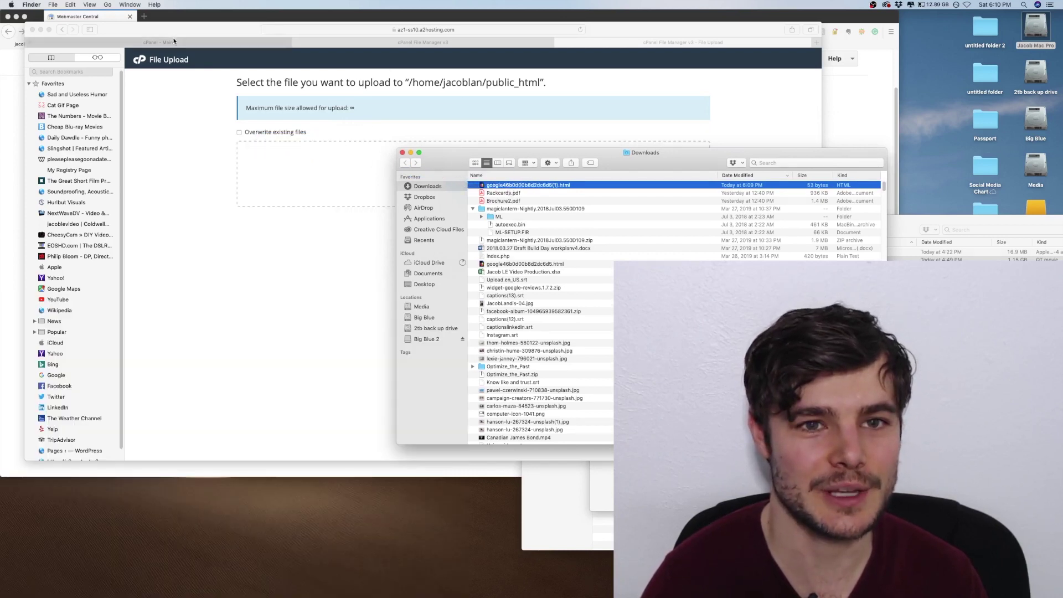
{"action": "left_click", "coordinate": [176, 18]}
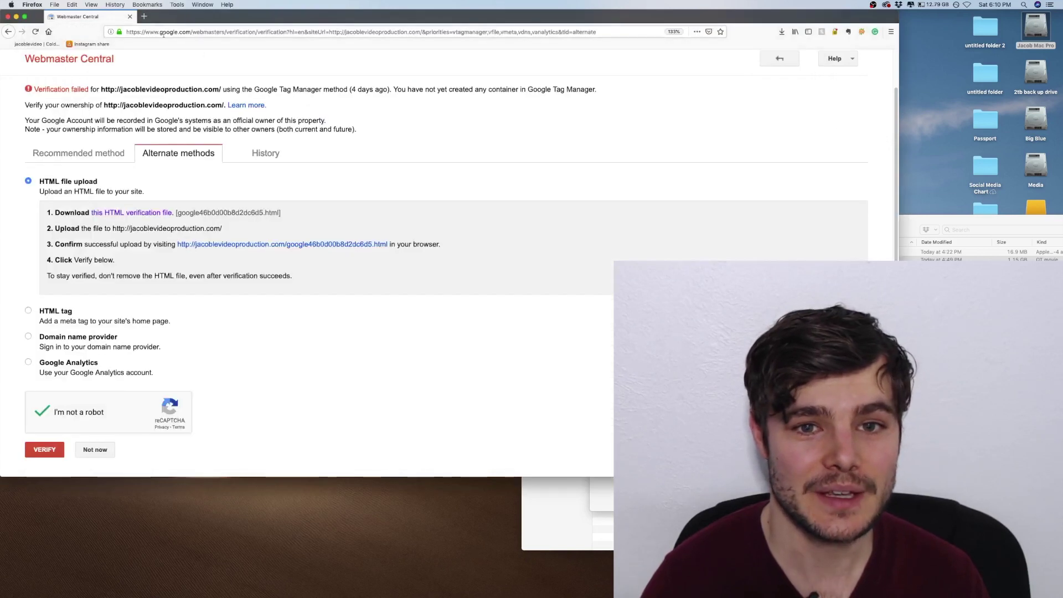
{"action": "left_click", "coordinate": [7, 32]}
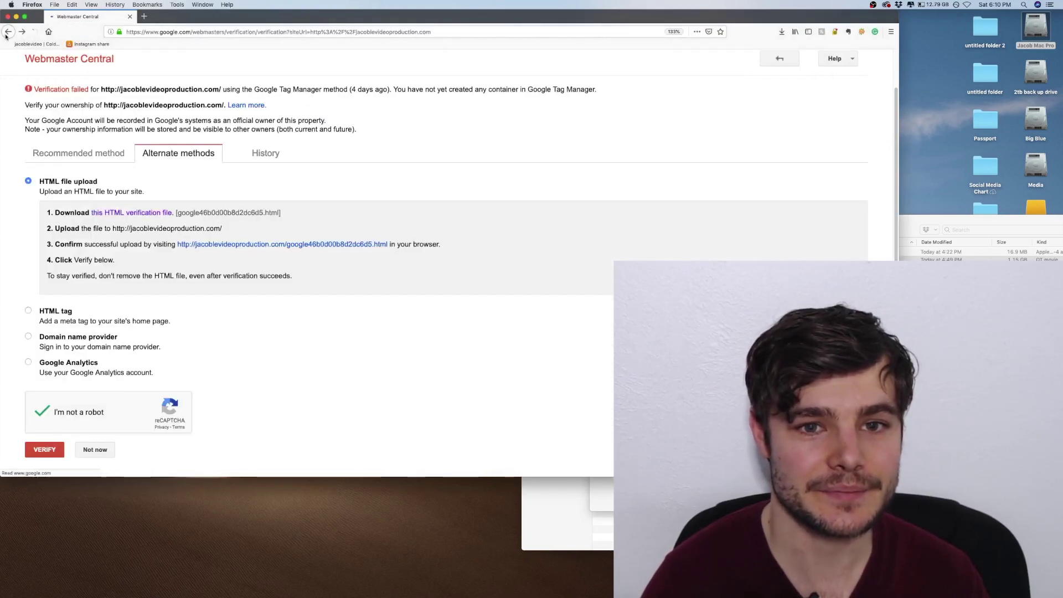
{"action": "left_click", "coordinate": [7, 33]}
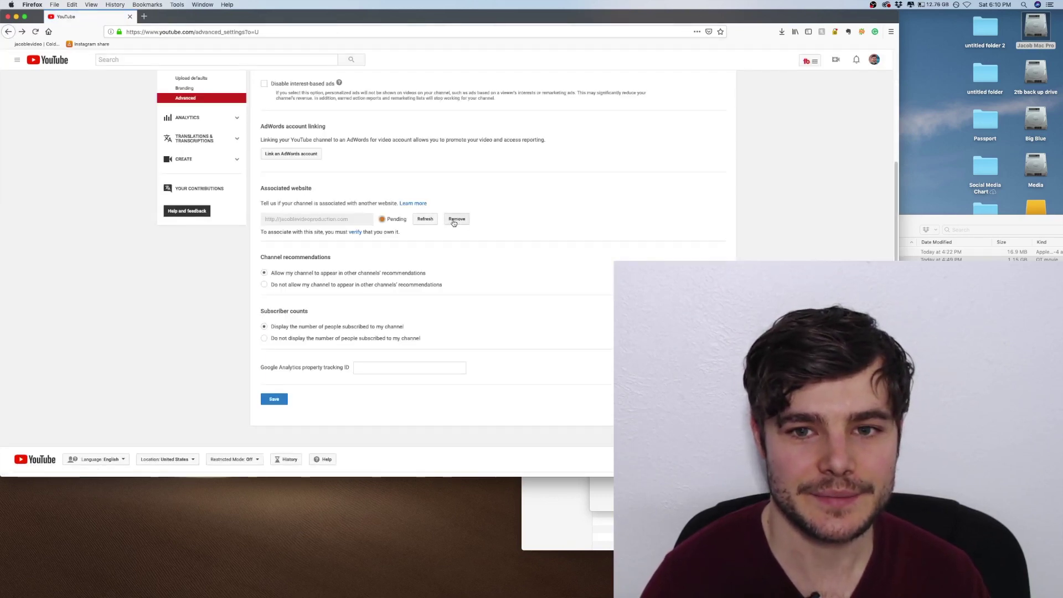
{"action": "left_click", "coordinate": [286, 219]}
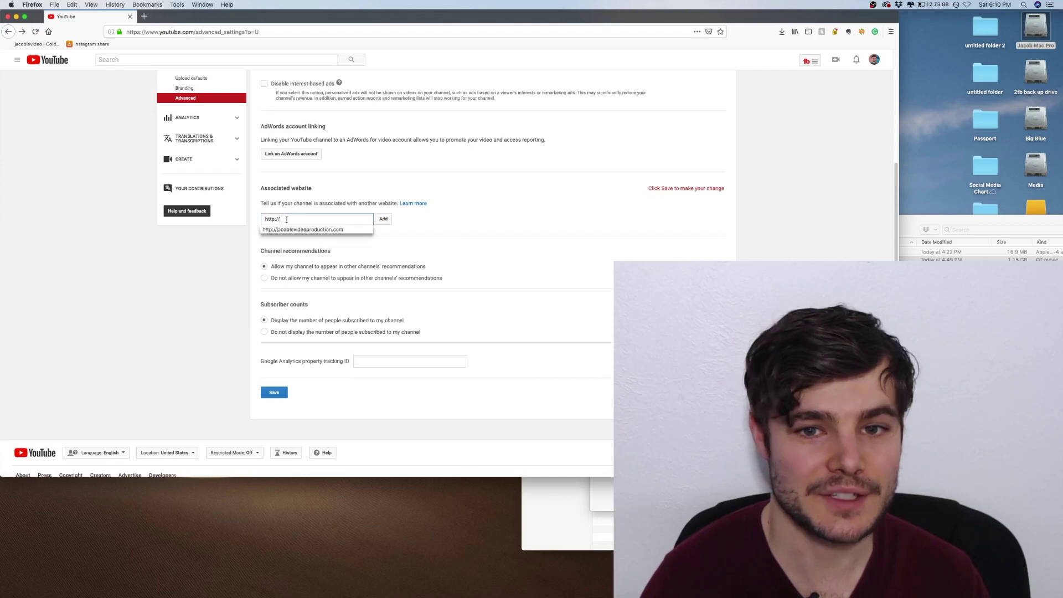
{"action": "left_click_drag", "start_coordinate": [278, 219], "coordinate": [275, 219]}
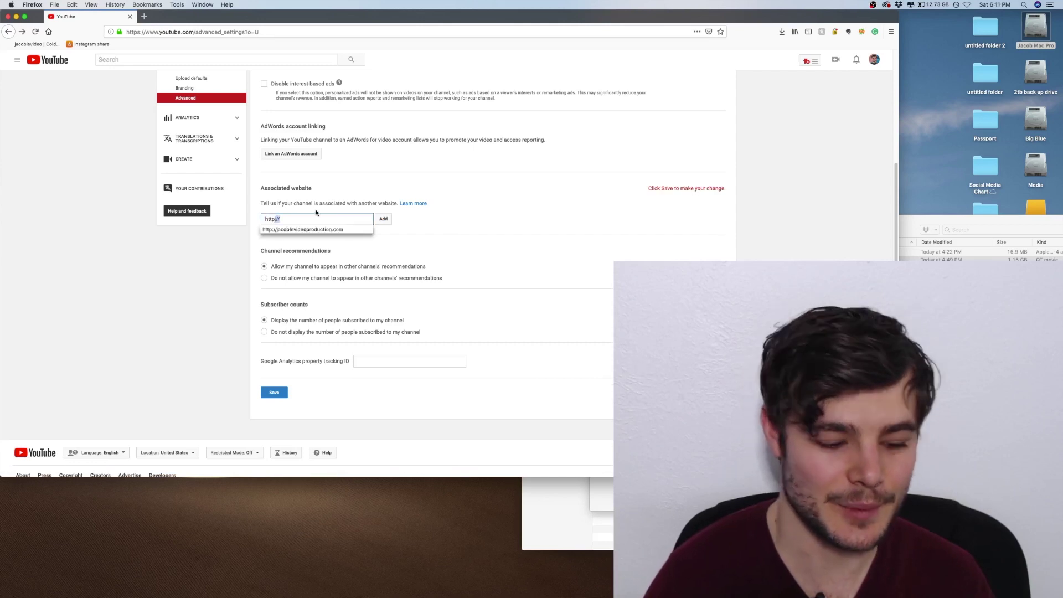
{"action": "type", "text": "s://"}
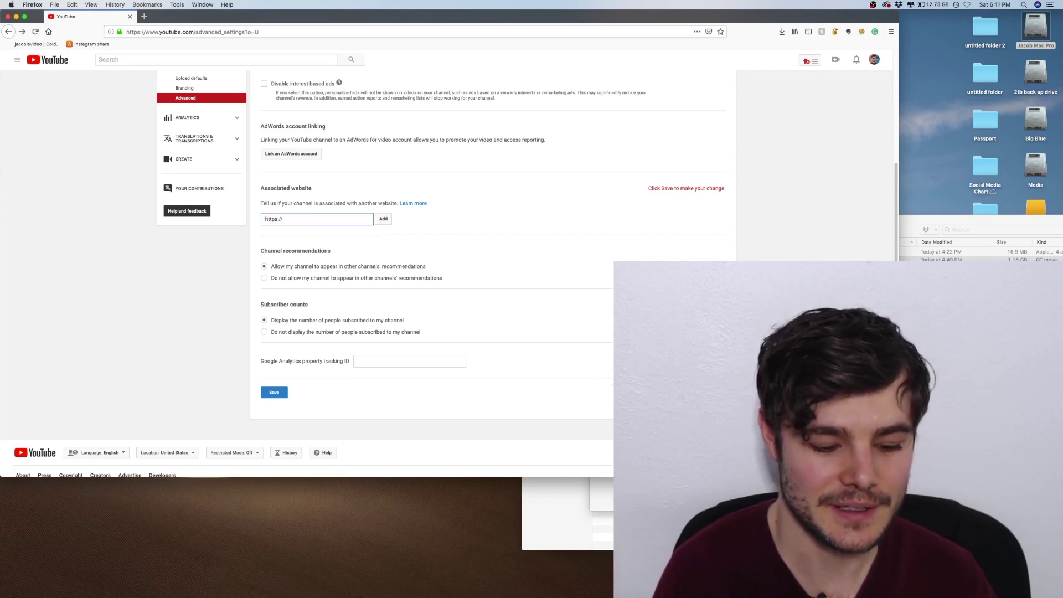
{"action": "type", "text": "jacoblevi"}
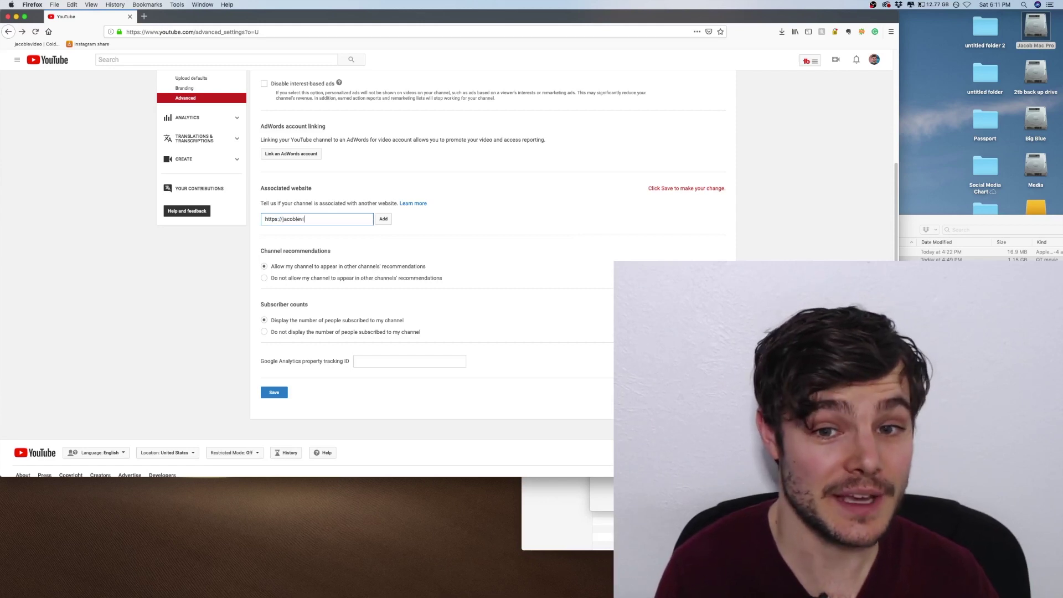
{"action": "type", "text": "deo"}
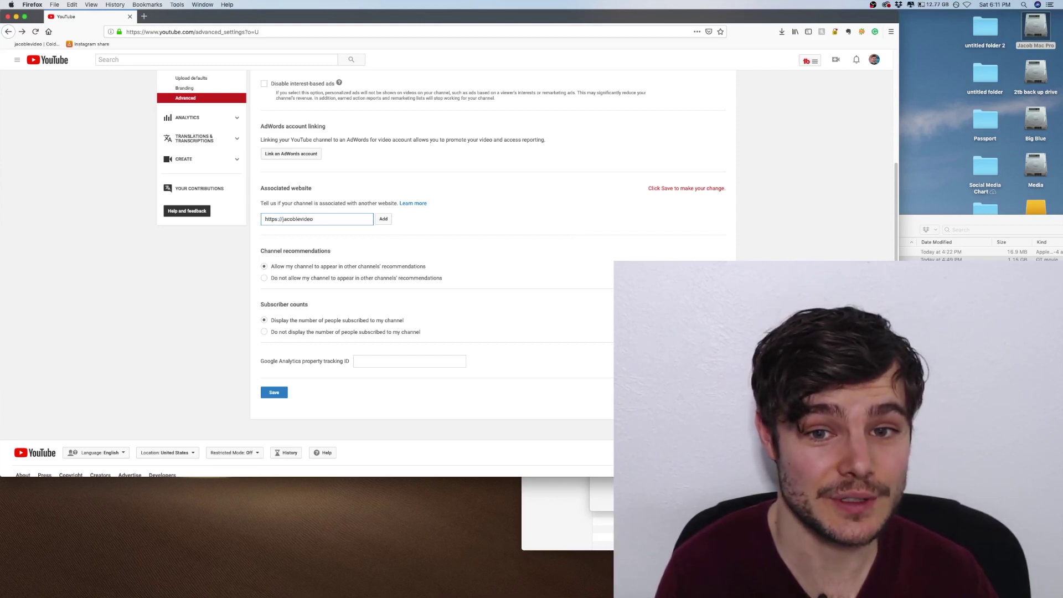
{"action": "type", "text": "production.com"}
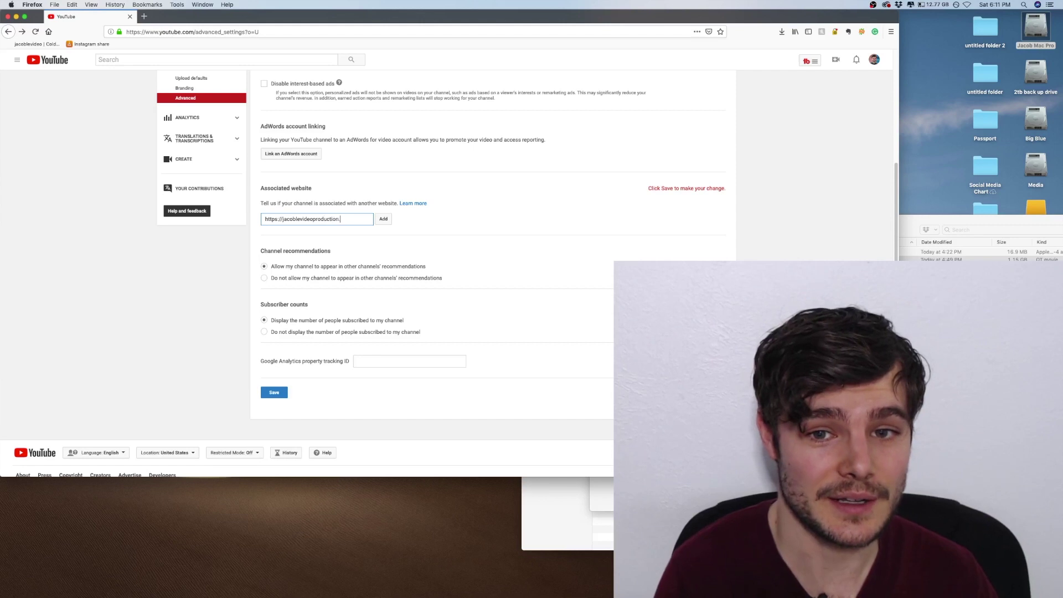
{"action": "left_click", "coordinate": [388, 220]}
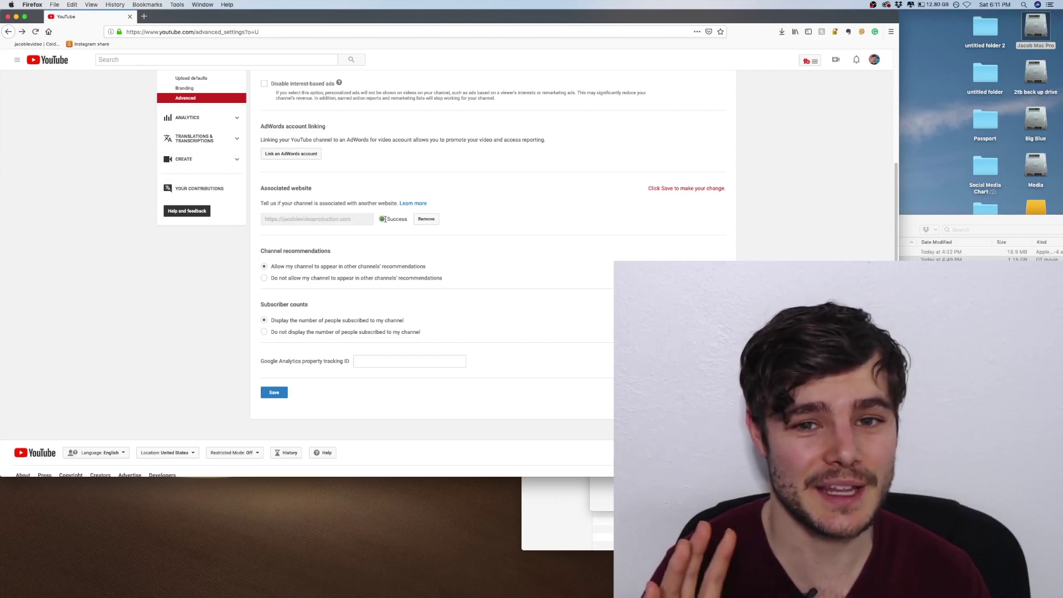
{"action": "left_click_drag", "start_coordinate": [343, 24], "coordinate": [343, 58]}
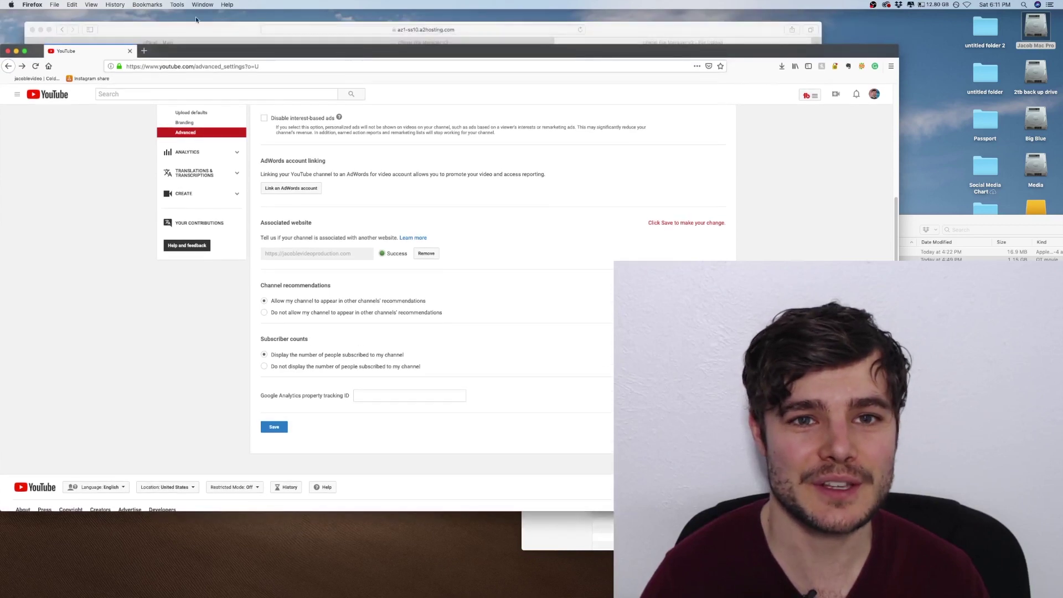
Check the verification file is in cPanel's public_html folder, then return to YouTube settings.
{"action": "left_click", "coordinate": [187, 33]}
{"action": "left_click", "coordinate": [174, 36]}
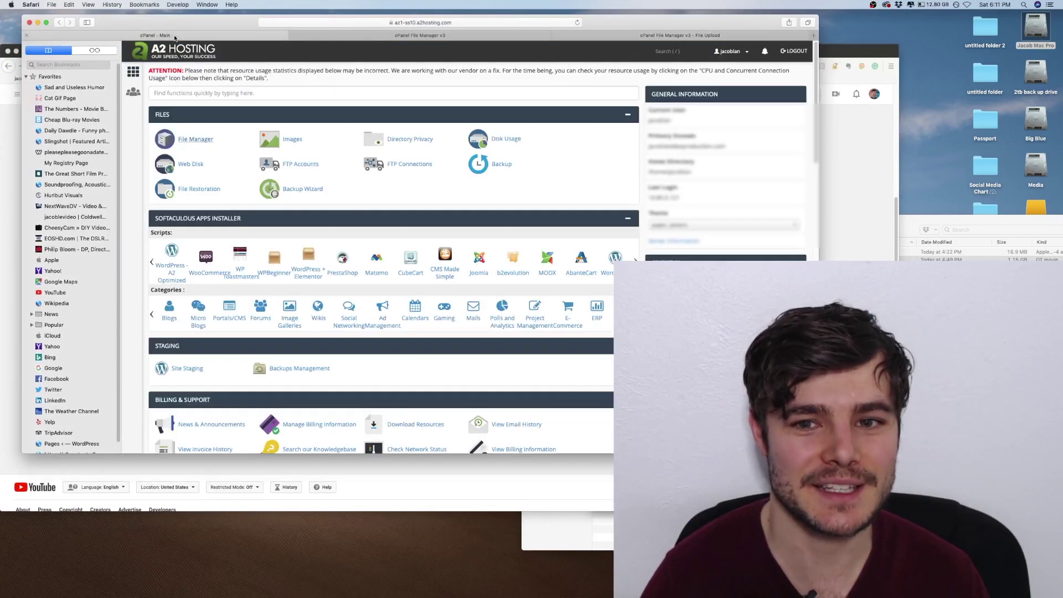
{"action": "left_click", "coordinate": [196, 140]}
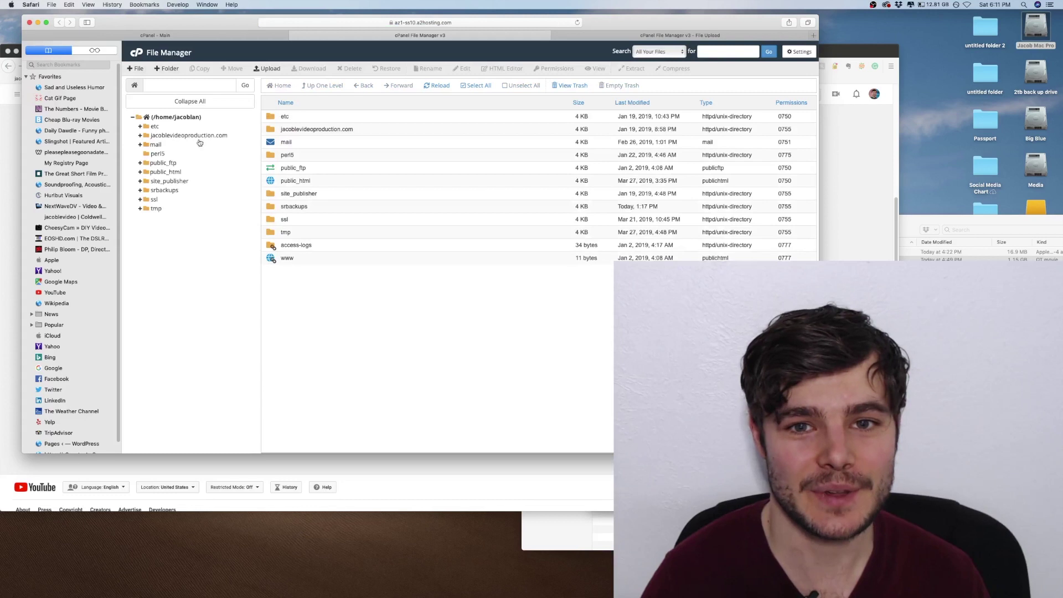
{"action": "left_click", "coordinate": [175, 172]}
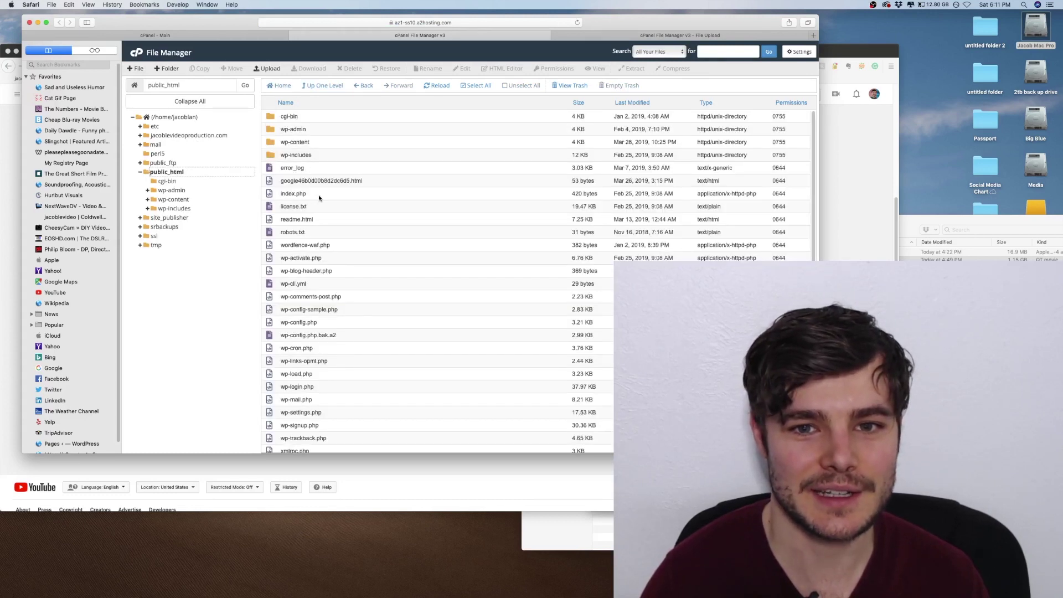
{"action": "left_click", "coordinate": [318, 195]}
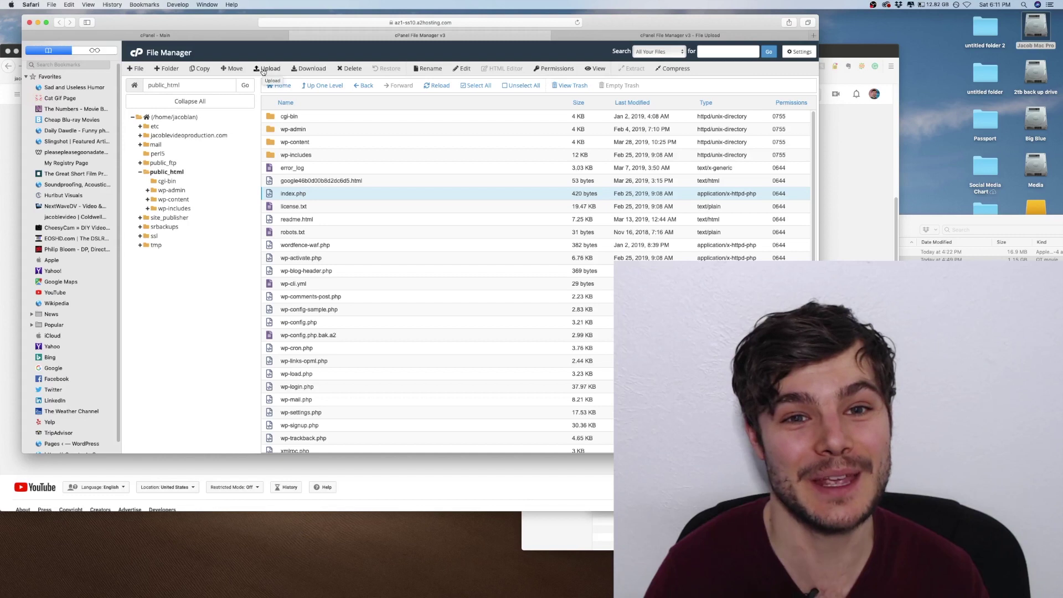
{"action": "left_click", "coordinate": [13, 125]}
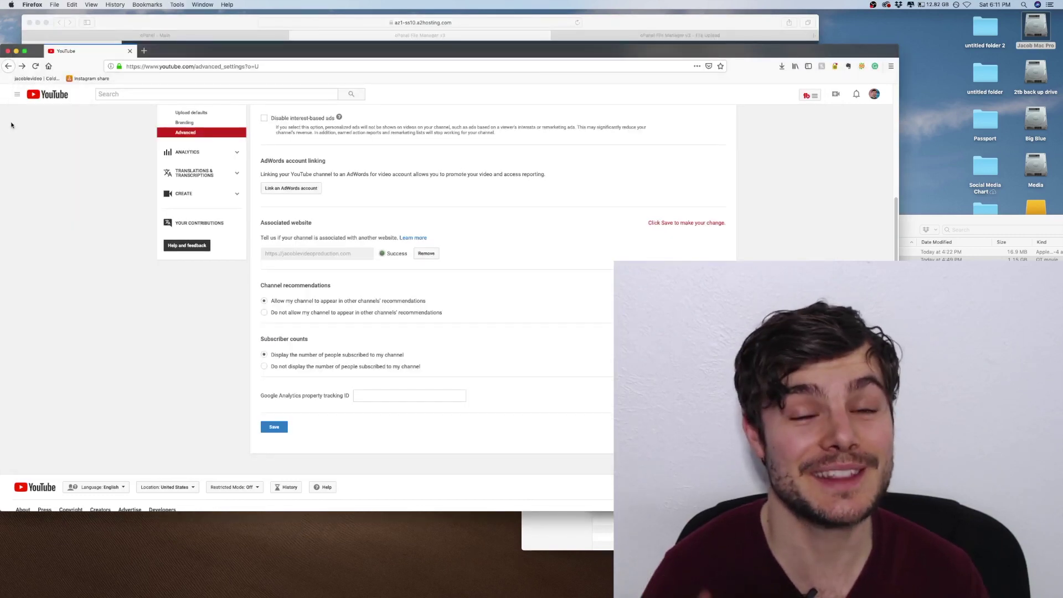